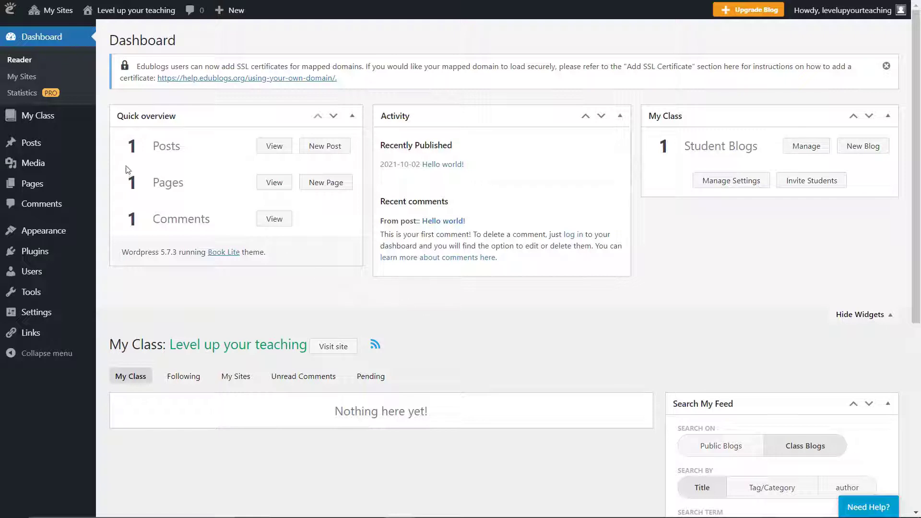
Start a new blog post and type the title 'Welcome post'.
{"action": "mouse_move", "coordinate": [34, 143]}
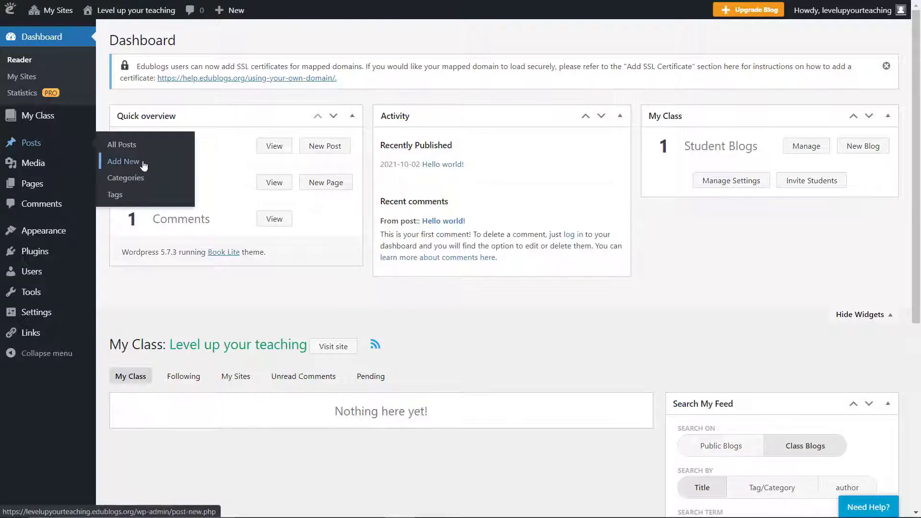
{"action": "left_click", "coordinate": [144, 166]}
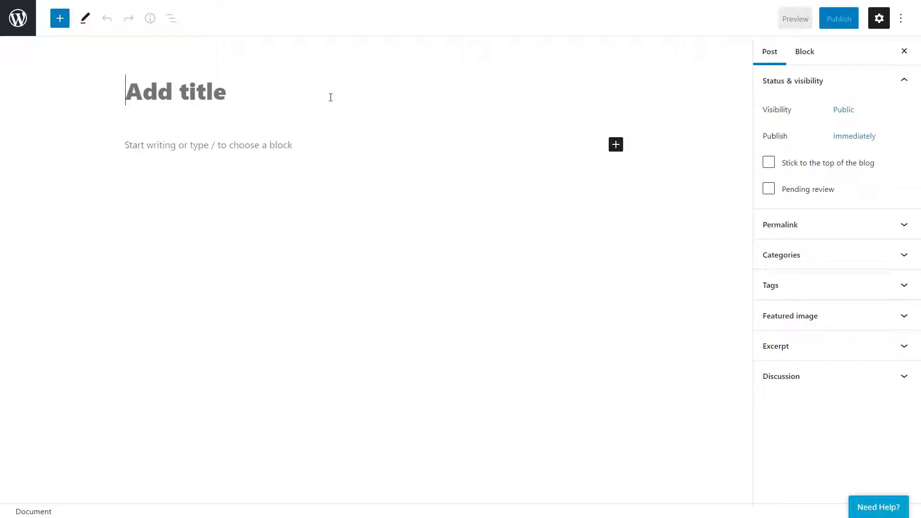
{"action": "type", "text": "Welc"}
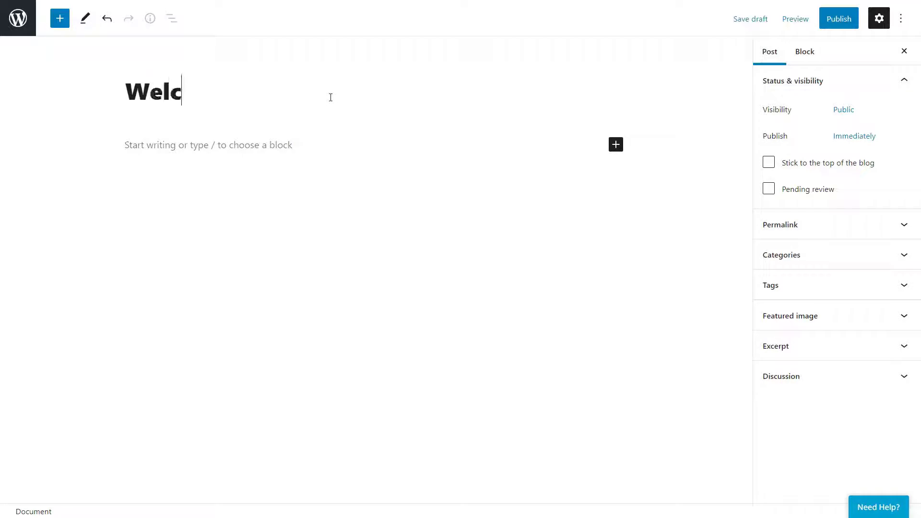
{"action": "type", "text": "ome post"}
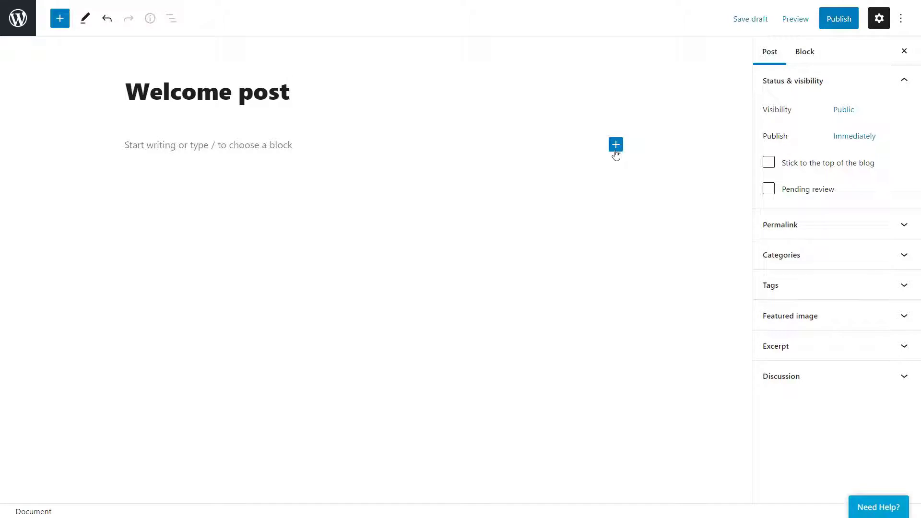
Write the paragraph 'Welcome to our first Level up your Teaching post!' with a '...' line and an empty paragraph below.
{"action": "left_click", "coordinate": [303, 144]}
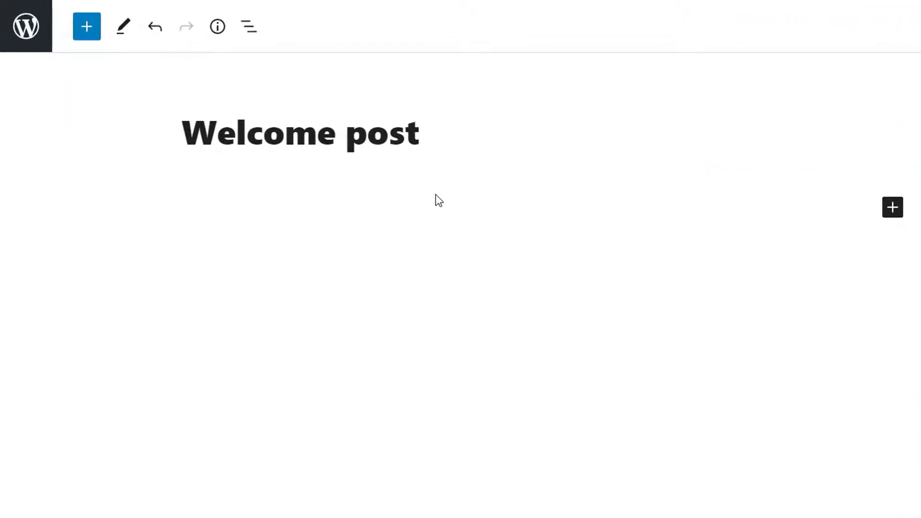
{"action": "type", "text": "Welcome "}
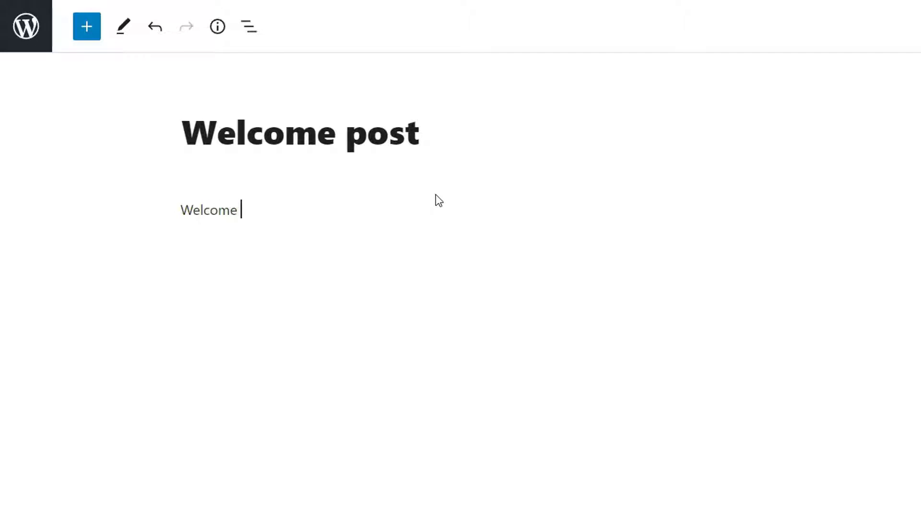
{"action": "type", "text": "to our first Le"}
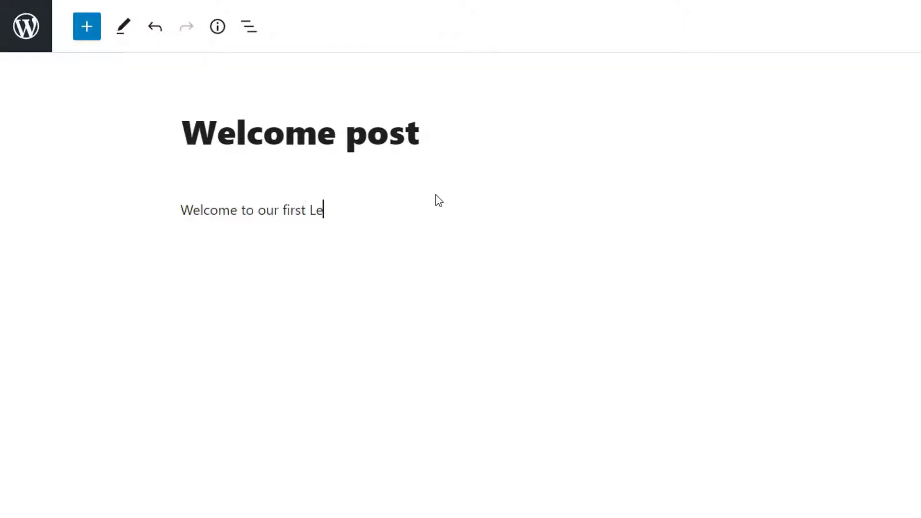
{"action": "type", "text": "vel up your Teaching post!"}
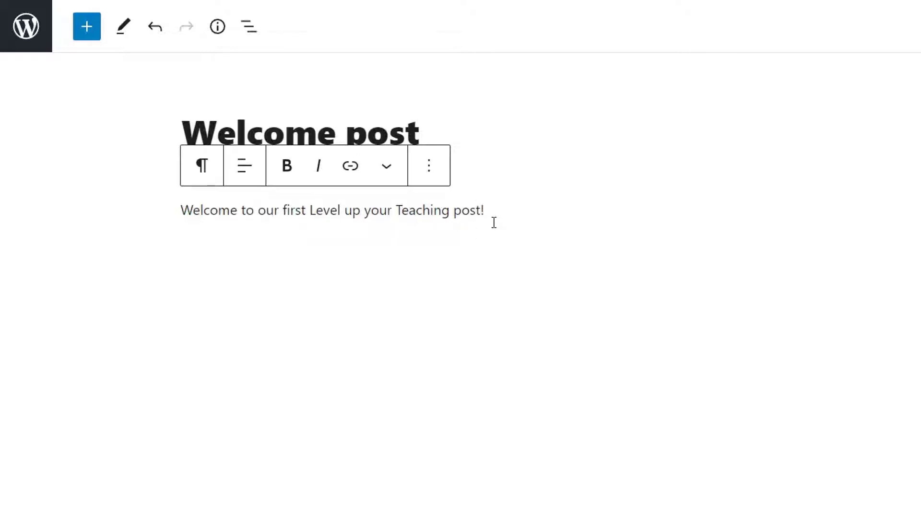
{"action": "key", "text": "Return"}
{"action": "type", "text": "..."}
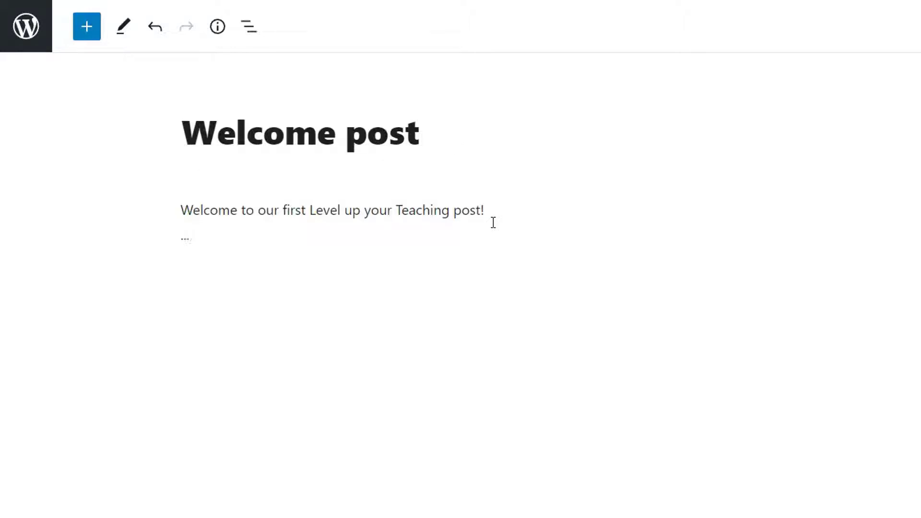
{"action": "key", "text": "Return"}
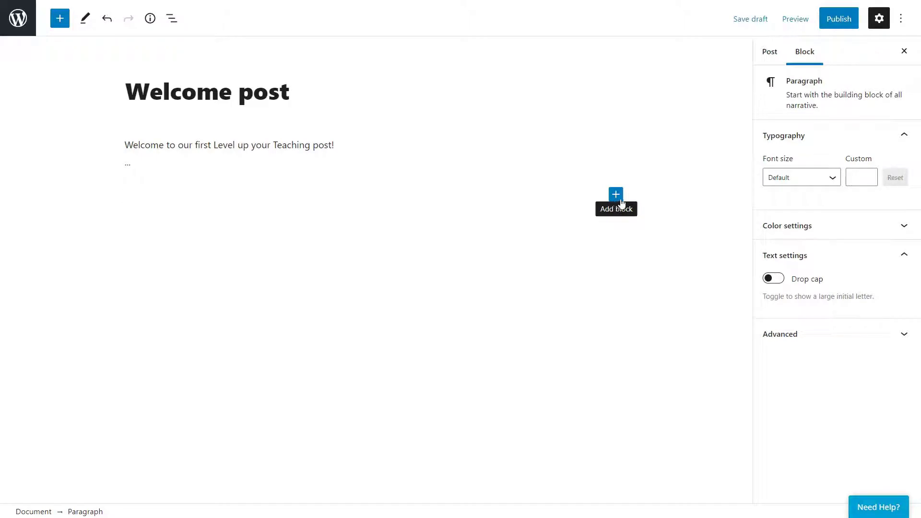
Insert an Image block below the intro text, ready to upload a picture.
{"action": "left_click", "coordinate": [619, 196]}
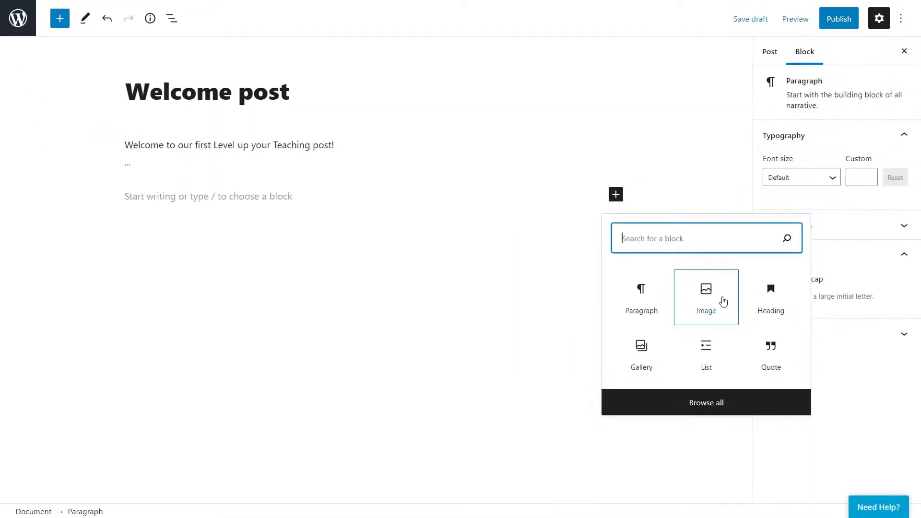
{"action": "left_click", "coordinate": [723, 301]}
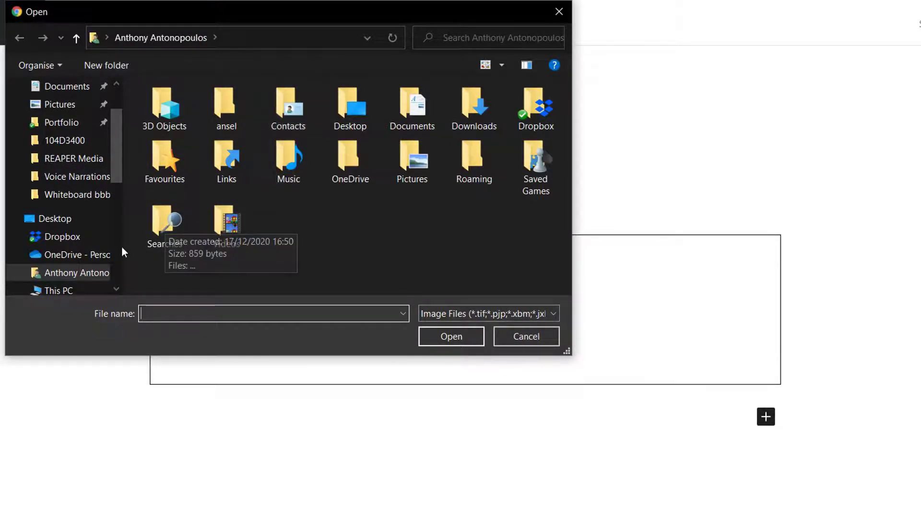
Upload Edublog-Tutorial.jpg from OneDrive's LvL up your Teaching > Media > Photos folder.
{"action": "left_click", "coordinate": [90, 256]}
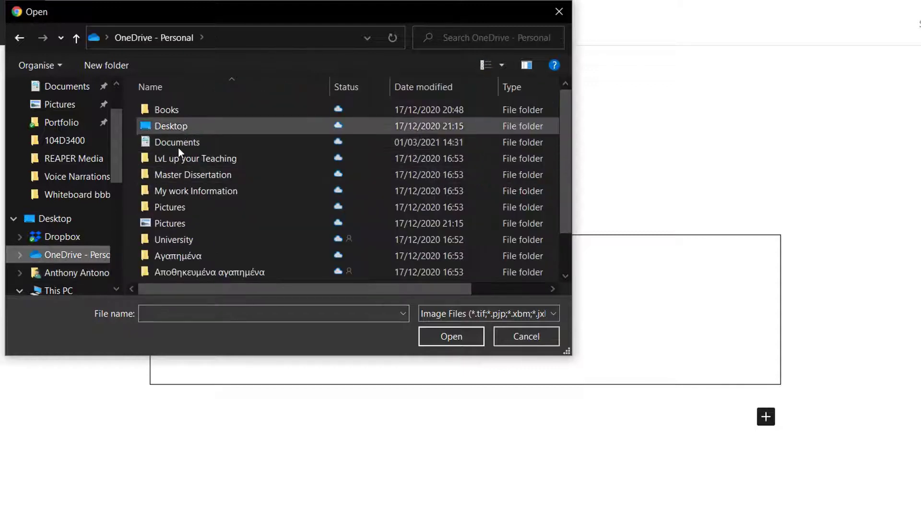
{"action": "double_click", "coordinate": [177, 155]}
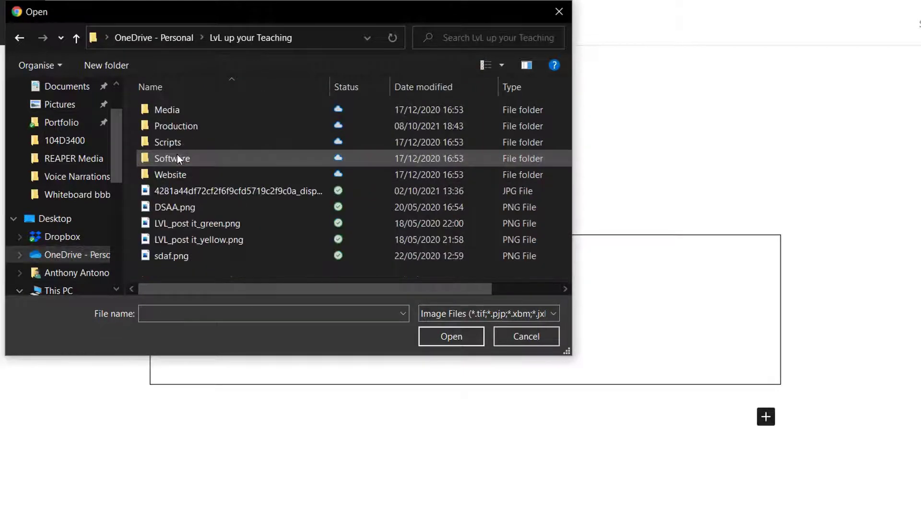
{"action": "double_click", "coordinate": [185, 116]}
{"action": "double_click", "coordinate": [185, 116]}
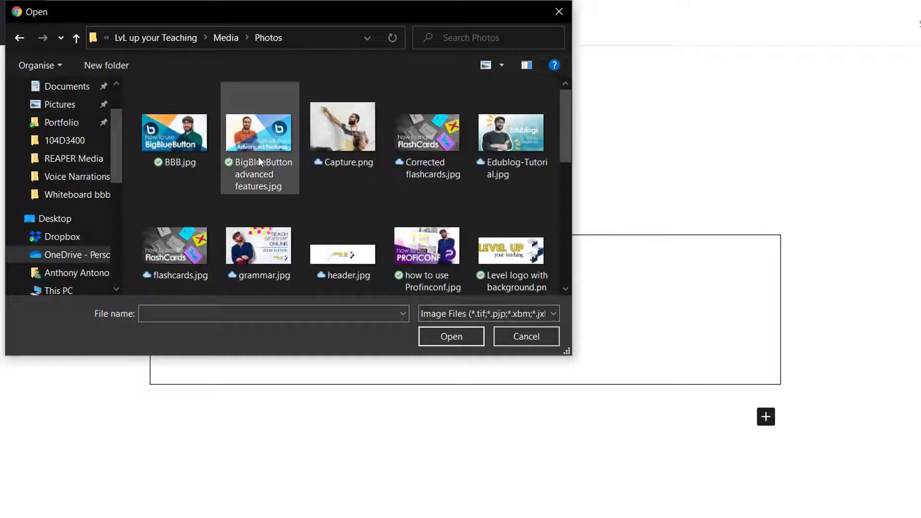
{"action": "double_click", "coordinate": [506, 162]}
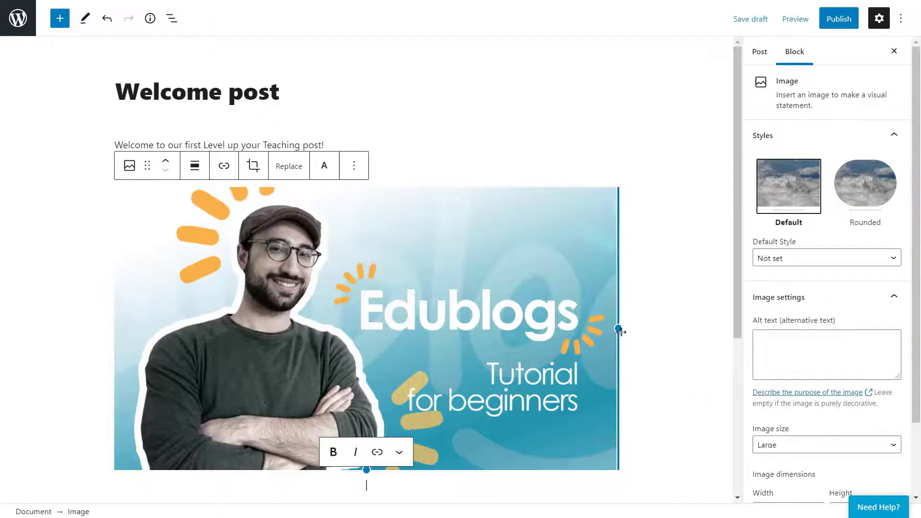
Resize the tutorial image smaller and caption it 'Edublogs'.
{"action": "left_click_drag", "start_coordinate": [619, 331], "coordinate": [490, 293]}
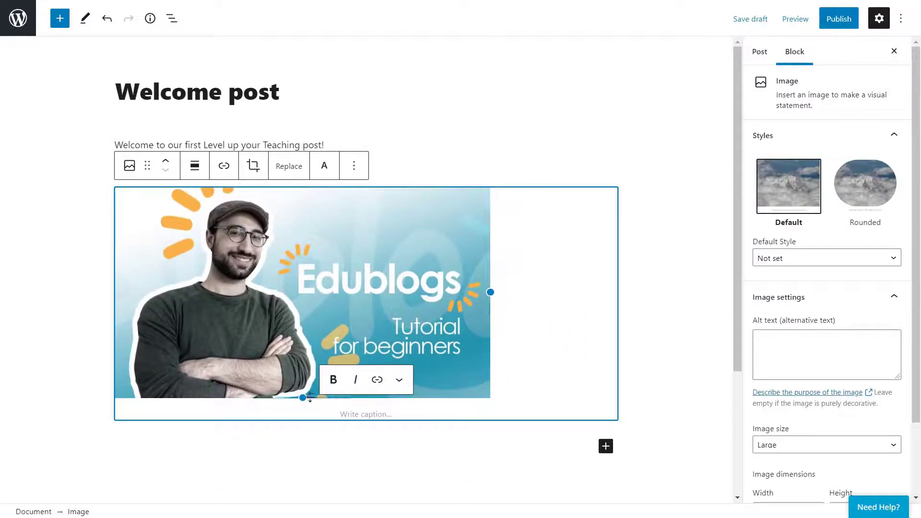
{"action": "left_click_drag", "start_coordinate": [309, 399], "coordinate": [311, 407]}
{"action": "left_click", "coordinate": [366, 423]}
{"action": "type", "text": "Edublogs"}
Search the block inserter for 'image' to add a block after the picture.
{"action": "scroll", "coordinate": [569, 420], "scroll_direction": "down", "scroll_amount": 2}
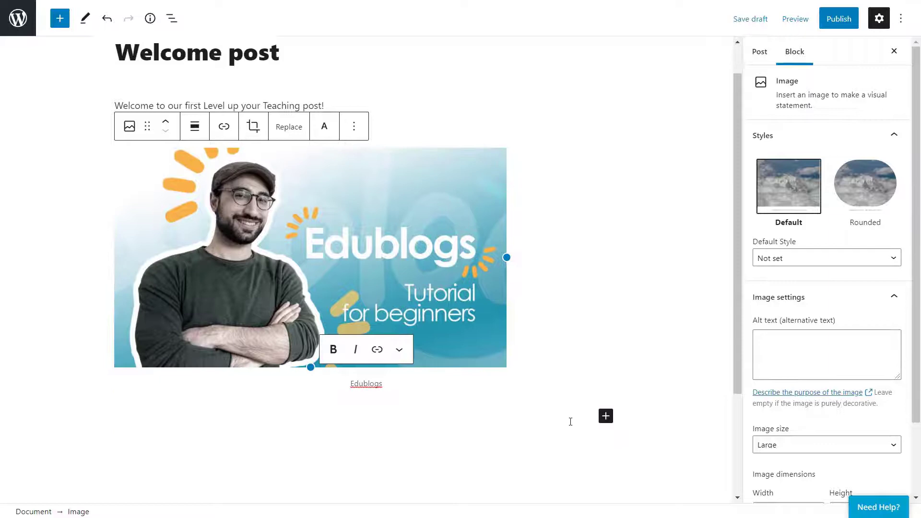
{"action": "left_click", "coordinate": [605, 398]}
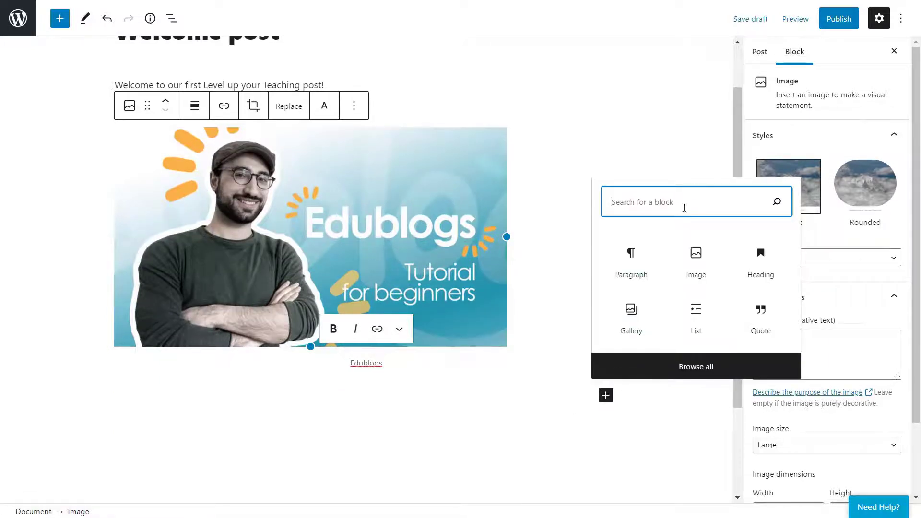
{"action": "type", "text": "image"}
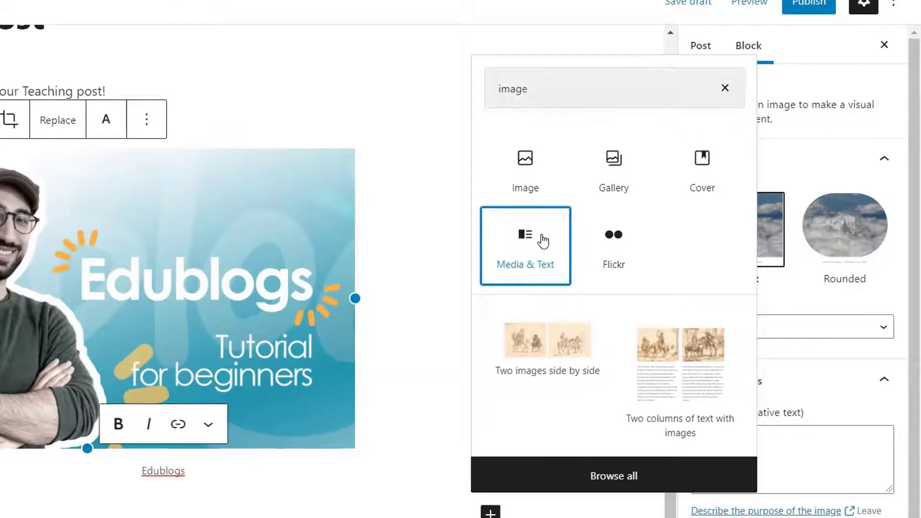
Add a Media & Text block using 'Level logo with background.png' as its media.
{"action": "left_click", "coordinate": [542, 240]}
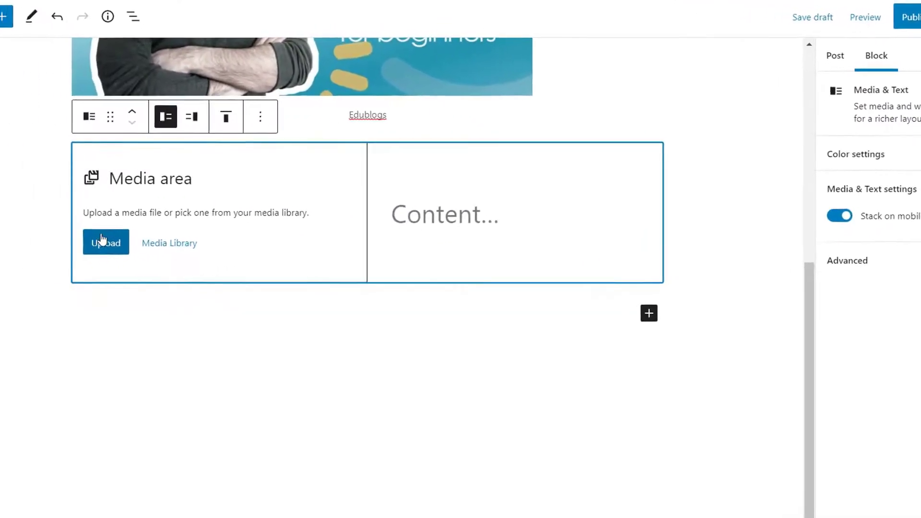
{"action": "left_click", "coordinate": [161, 238]}
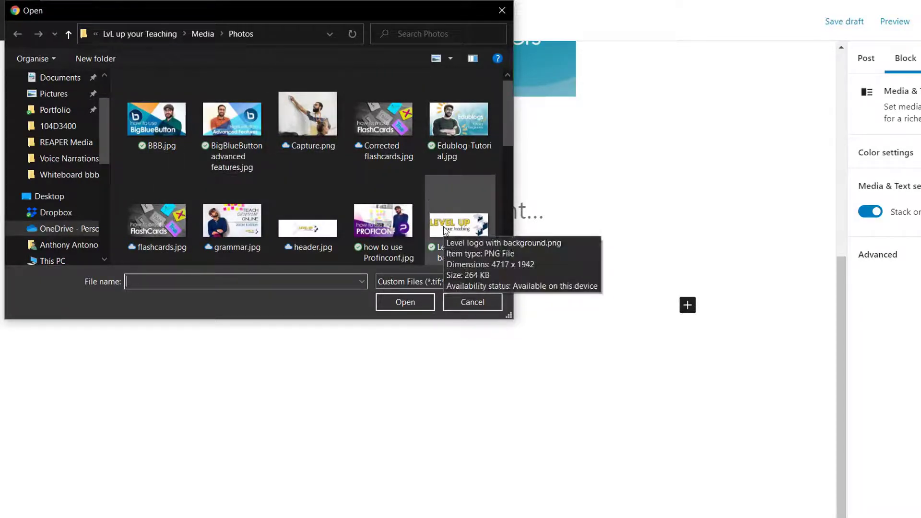
{"action": "key", "text": "Escape"}
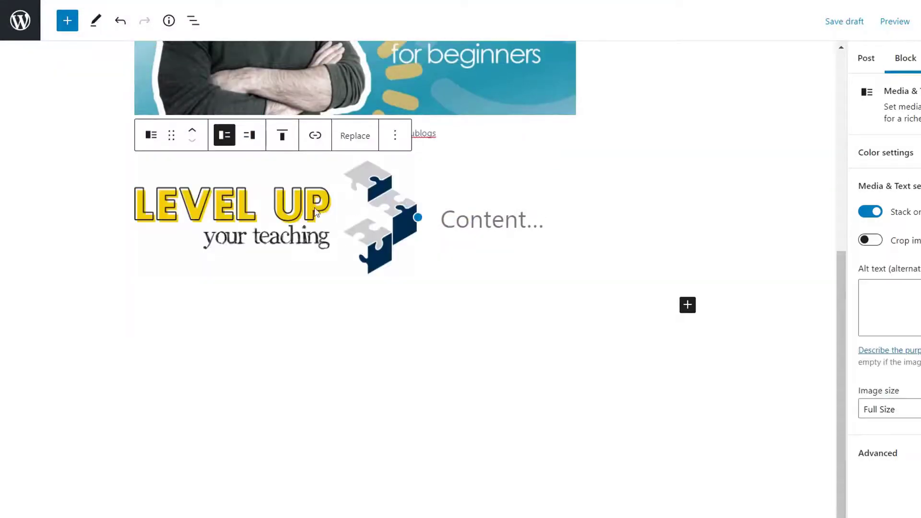
Write 'Please subscribe to my channel! Thank you' beside the logo and start a new block below.
{"action": "left_click", "coordinate": [515, 288]}
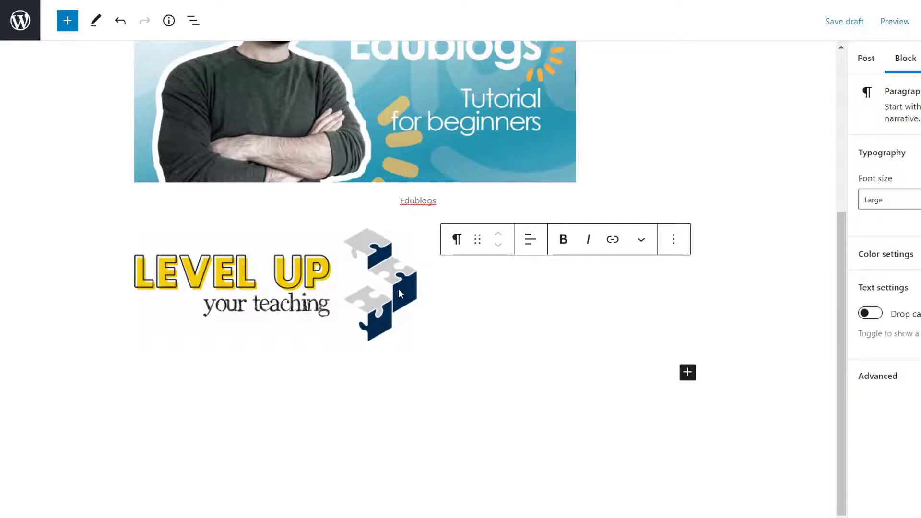
{"action": "type", "text": "Please subs"}
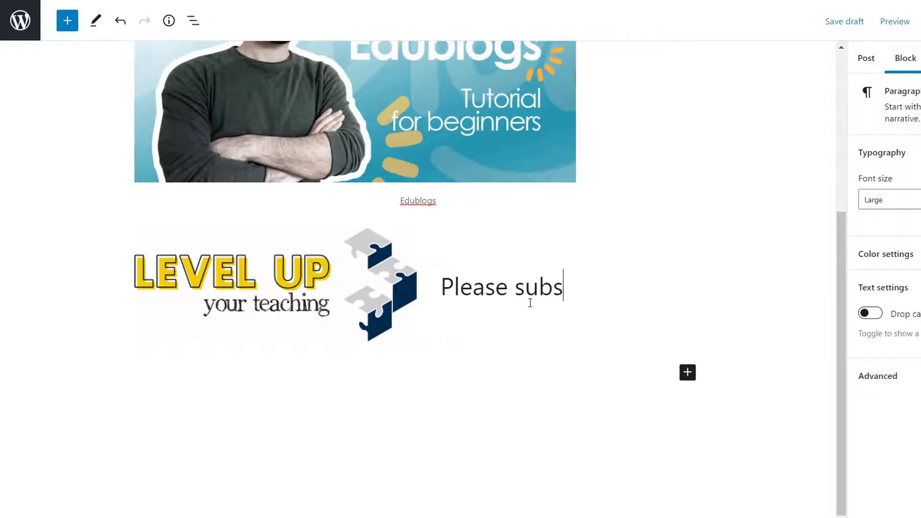
{"action": "type", "text": "cribe "}
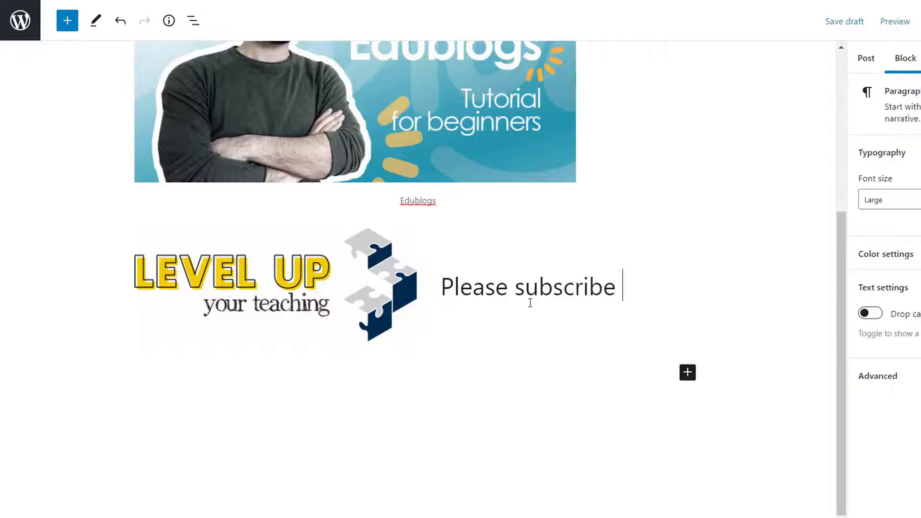
{"action": "type", "text": "to my channel!"}
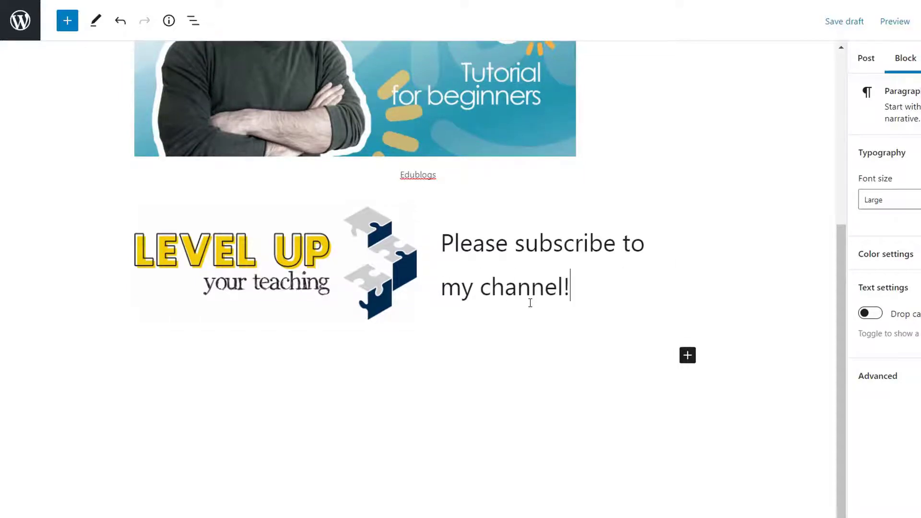
{"action": "type", "text": " Thank you"}
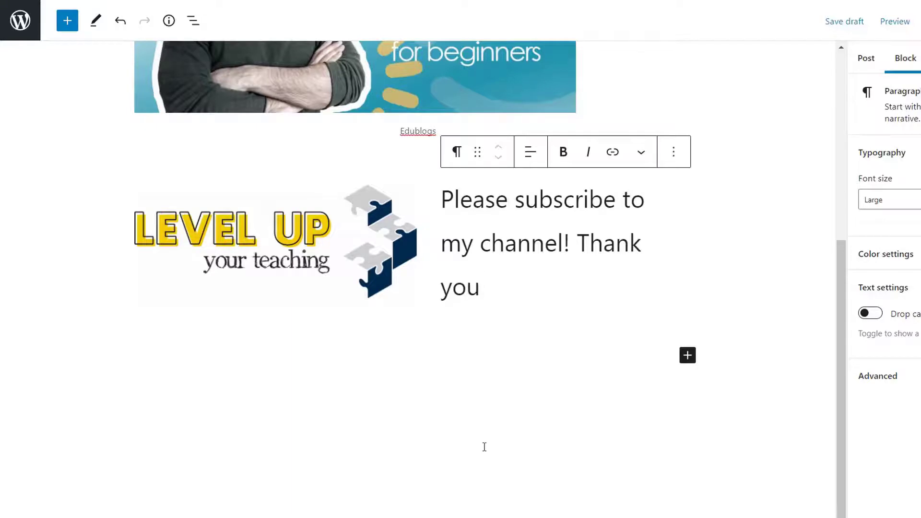
{"action": "key", "text": "Return"}
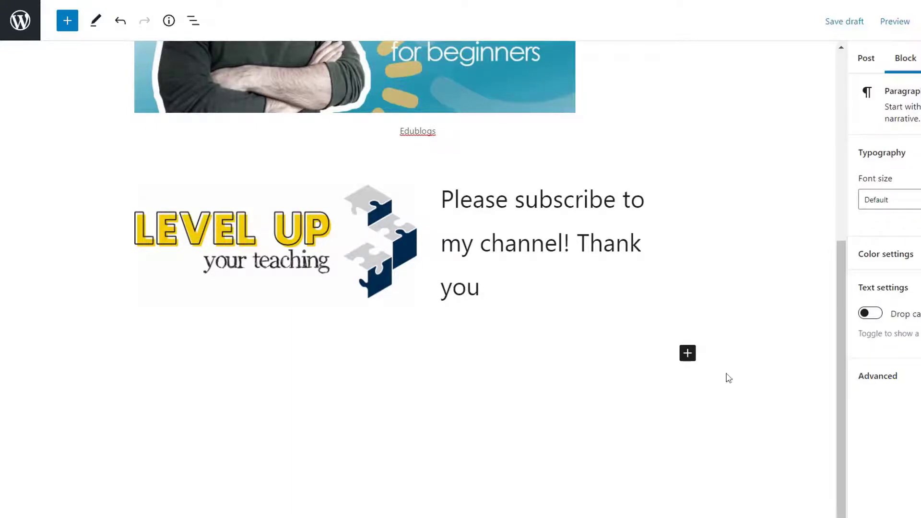
Search blocks for 'video' and insert a YouTube embed block below the logo section.
{"action": "left_click", "coordinate": [687, 354]}
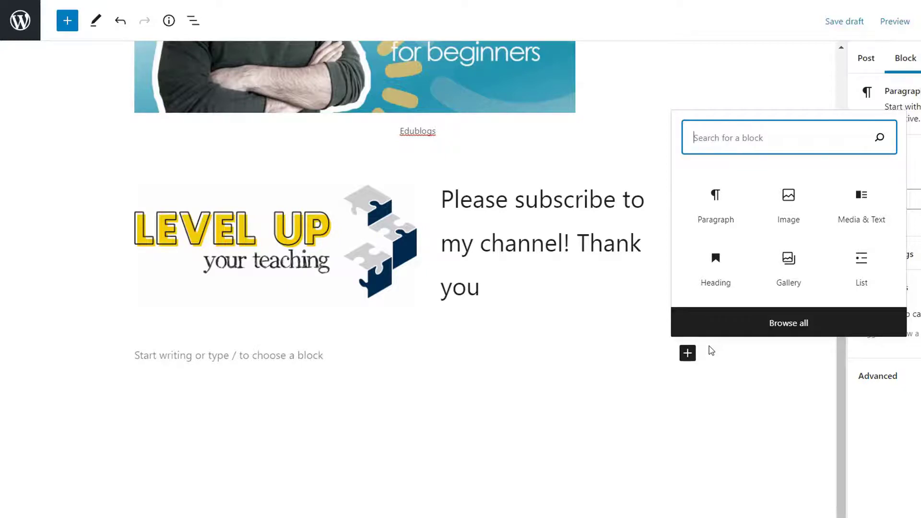
{"action": "type", "text": "video"}
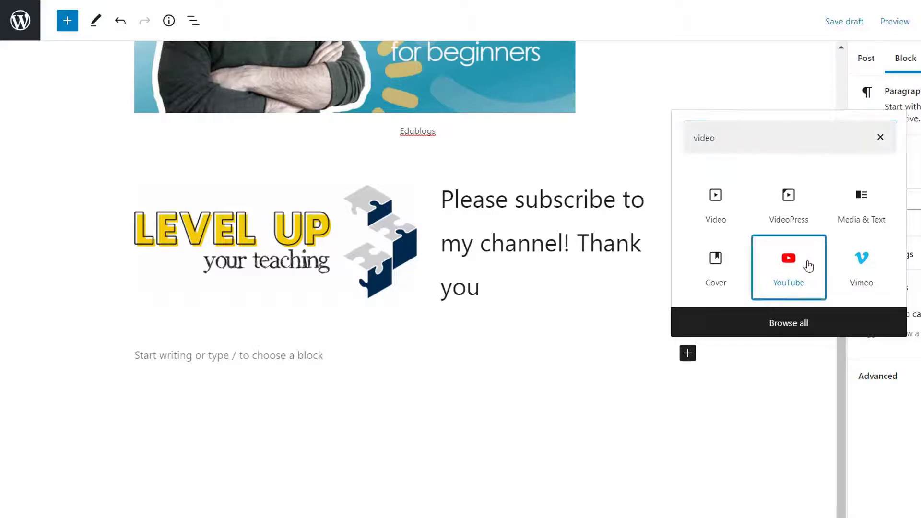
{"action": "left_click", "coordinate": [809, 265]}
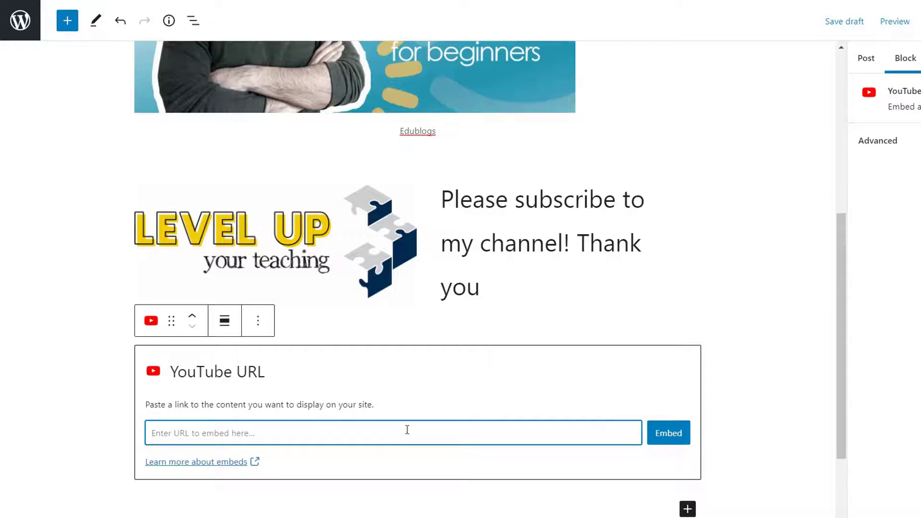
Embed the pasted 'Edublogs Tutorial - A Powerful Tool for students' video link and test play and pause.
{"action": "type", "text": "https://www.youtube.com/watch?v=oy6VKZQugWo&t=8s"}
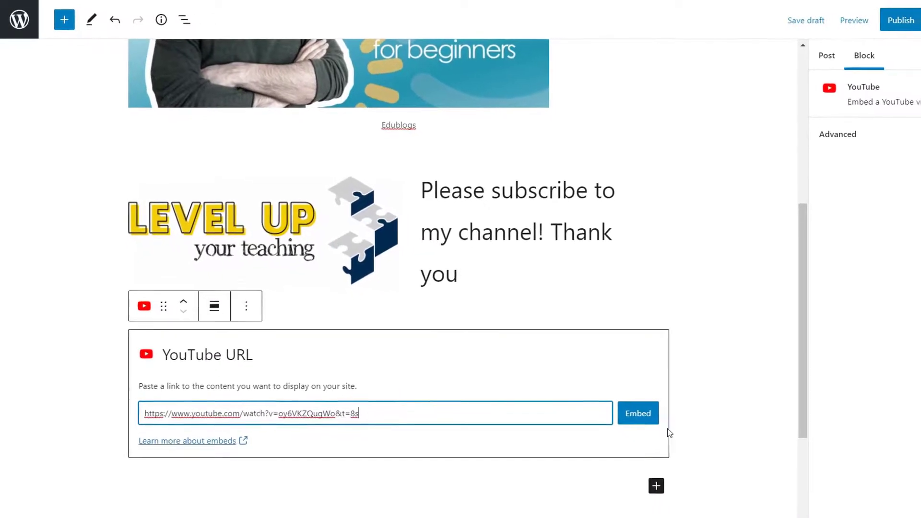
{"action": "left_click", "coordinate": [615, 396]}
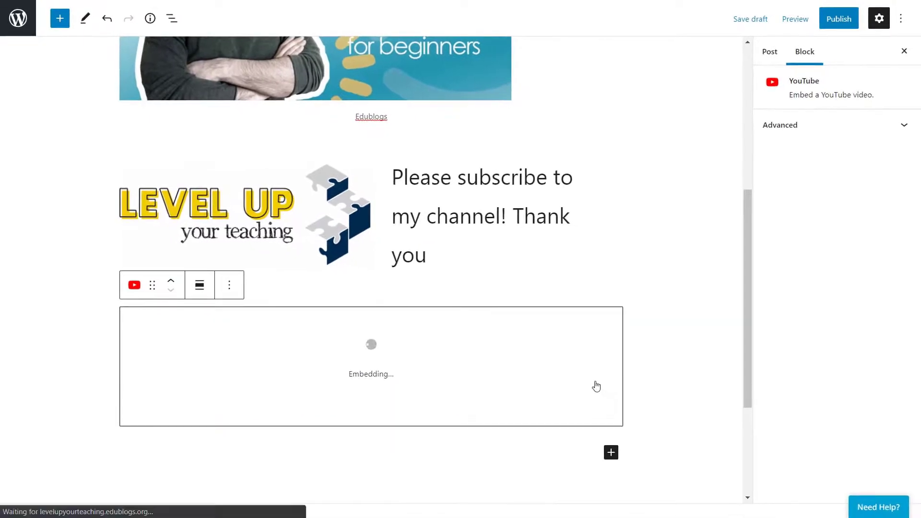
{"action": "scroll", "coordinate": [422, 380], "scroll_direction": "down", "scroll_amount": 1}
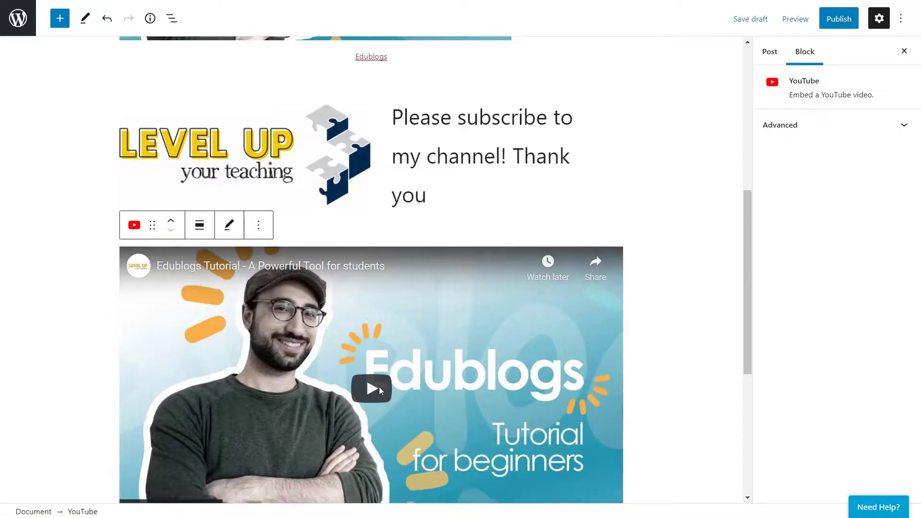
{"action": "scroll", "coordinate": [378, 388], "scroll_direction": "down", "scroll_amount": 1}
{"action": "left_click", "coordinate": [365, 333]}
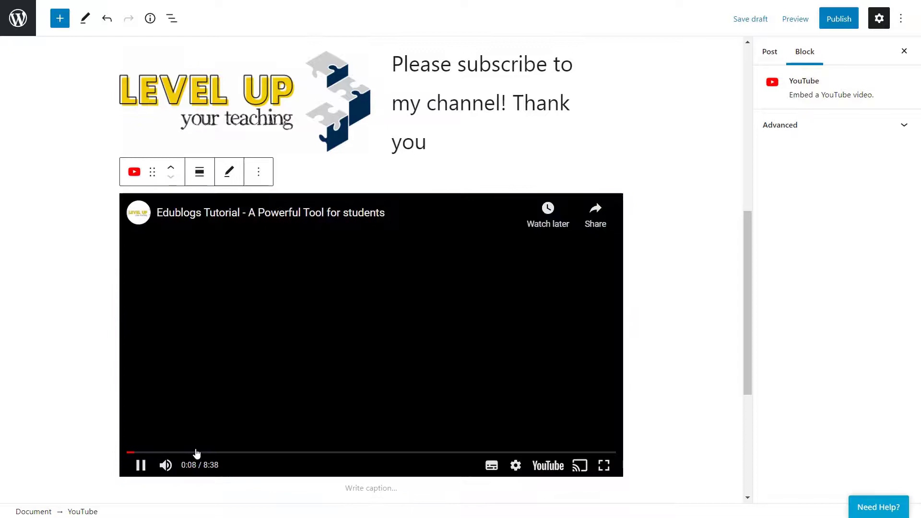
{"action": "left_click", "coordinate": [140, 474]}
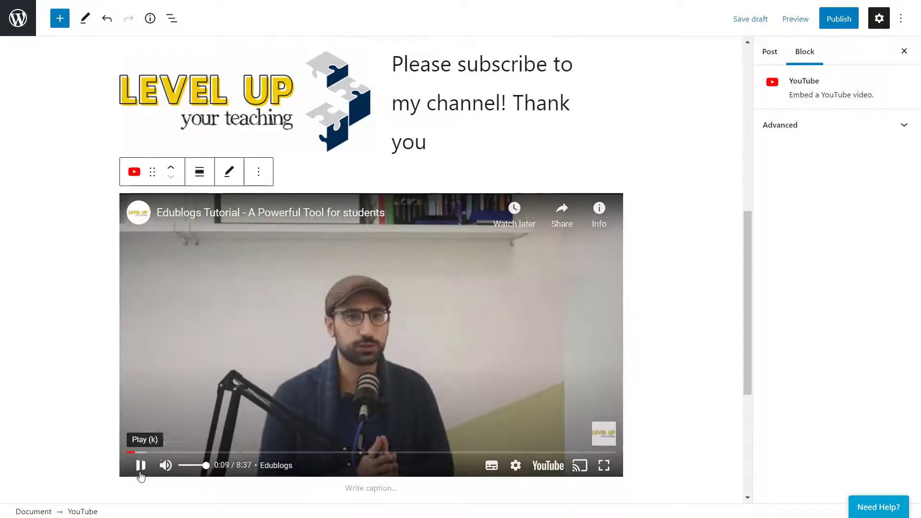
{"action": "scroll", "coordinate": [676, 269], "scroll_direction": "up", "scroll_amount": 2}
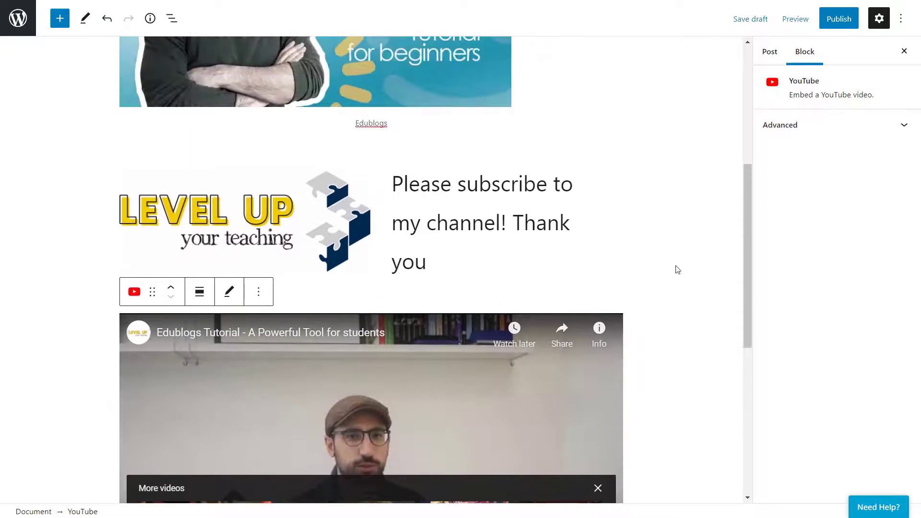
{"action": "scroll", "coordinate": [678, 270], "scroll_direction": "up", "scroll_amount": 5}
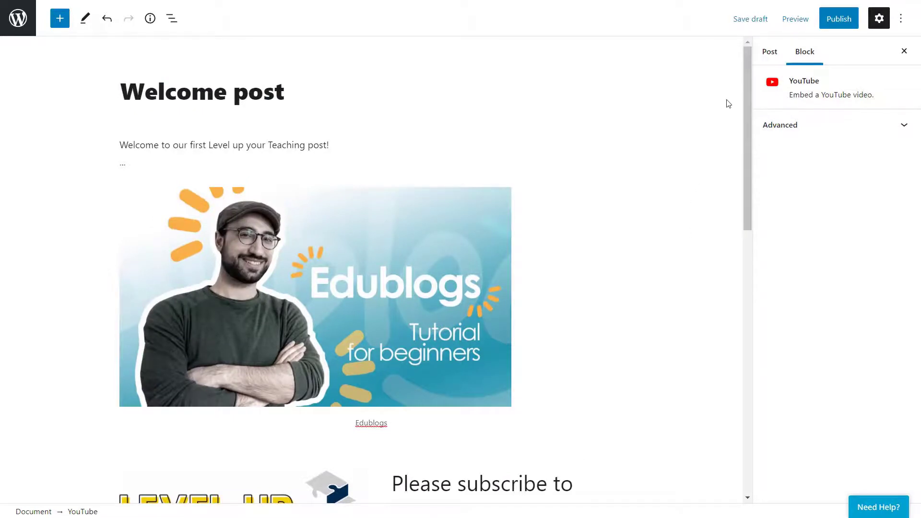
Create and tick a 'Tech for teachers' category in the post settings, then save the draft.
{"action": "left_click", "coordinate": [771, 54]}
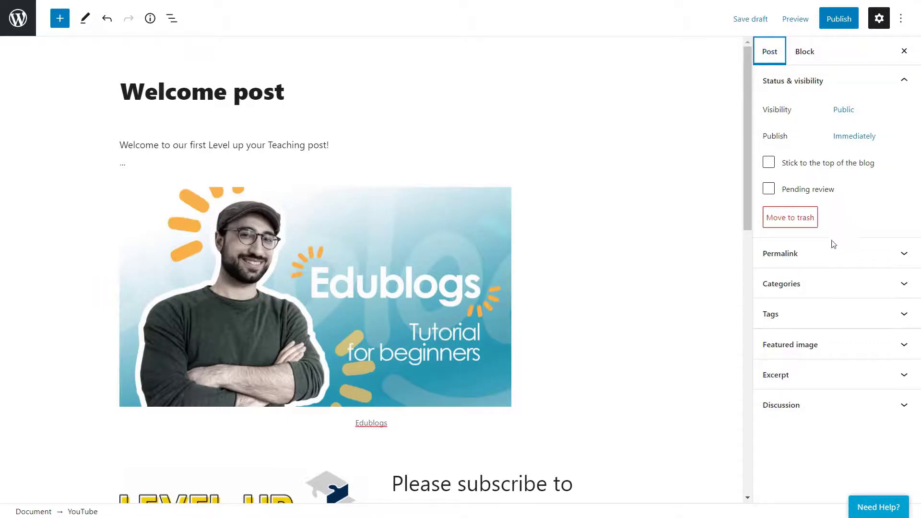
{"action": "left_click", "coordinate": [826, 291]}
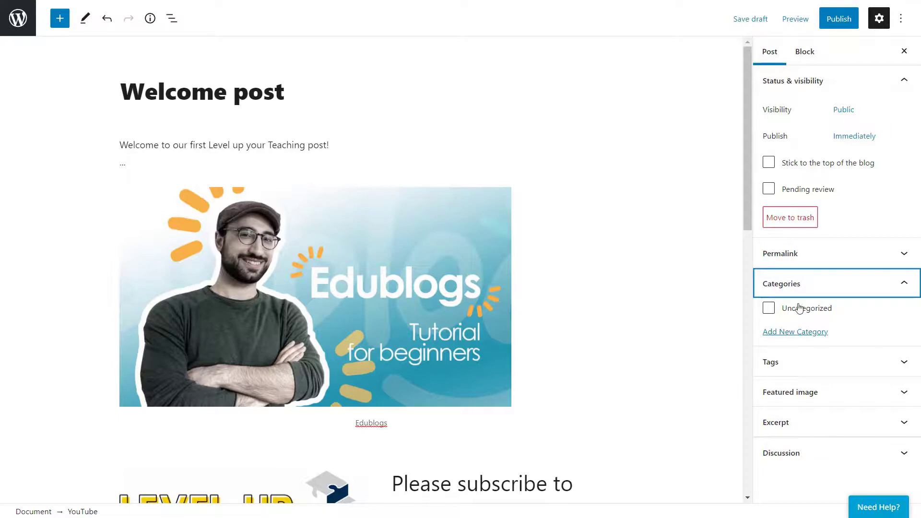
{"action": "left_click", "coordinate": [805, 337]}
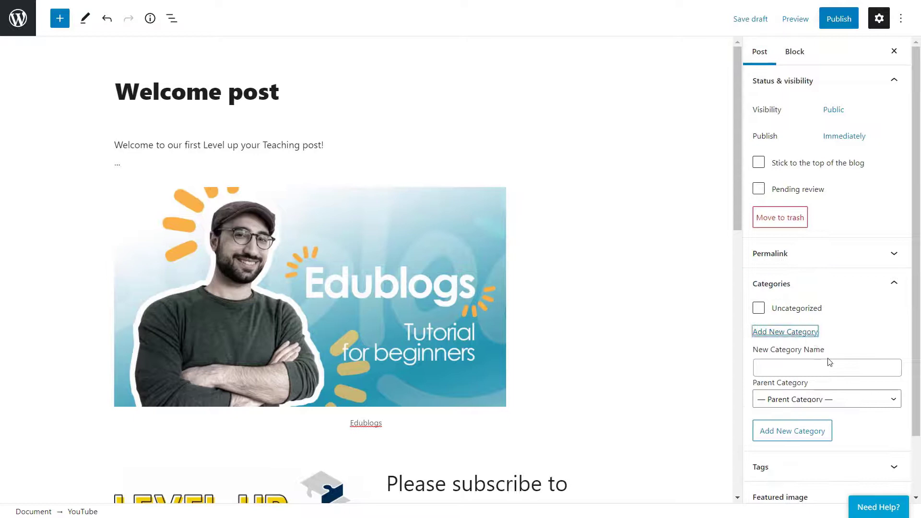
{"action": "left_click", "coordinate": [774, 367]}
{"action": "type", "text": "Tech "}
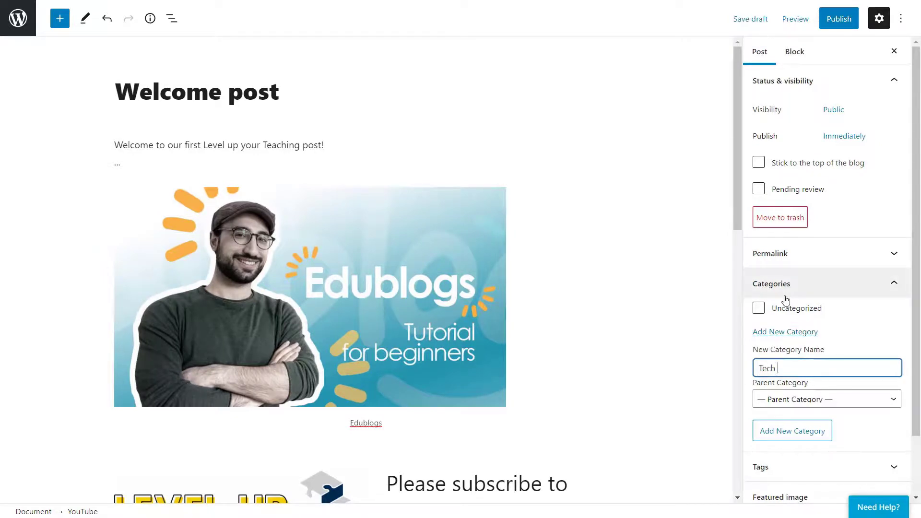
{"action": "type", "text": "for teachers"}
{"action": "left_click", "coordinate": [809, 437]}
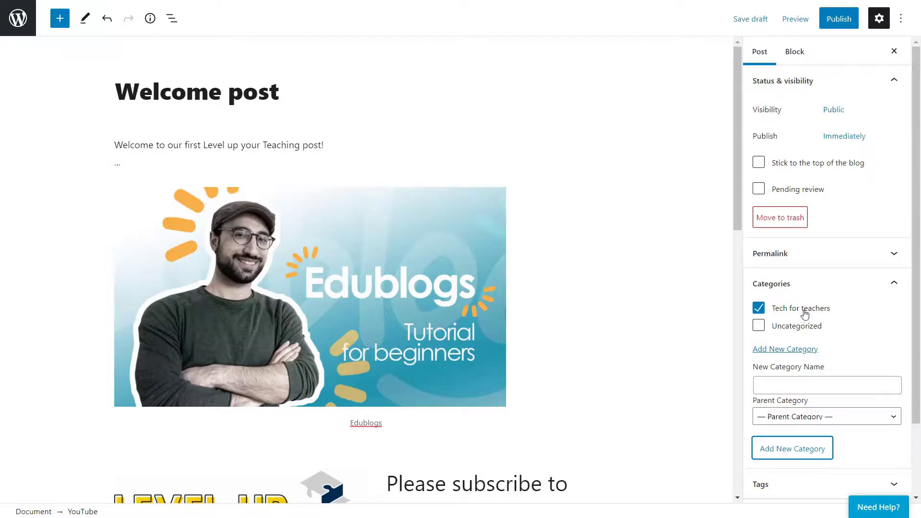
{"action": "left_click", "coordinate": [758, 23]}
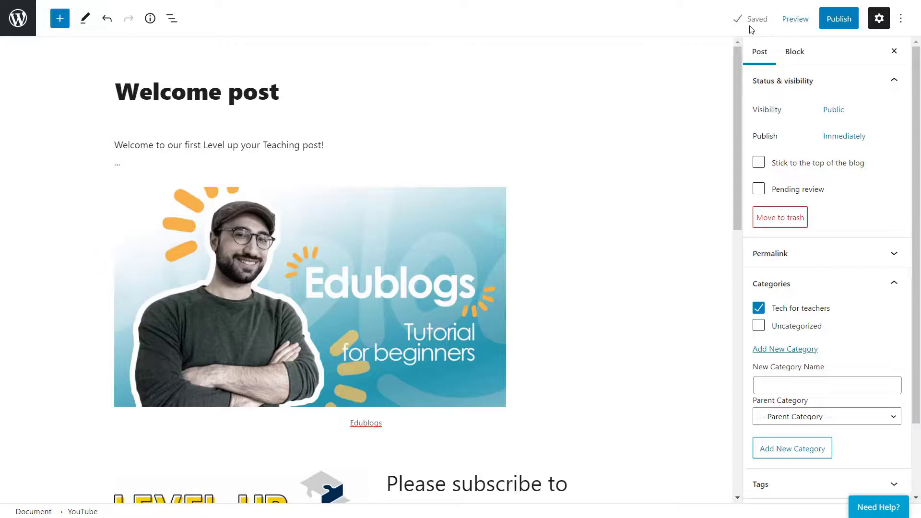
Preview the Welcome post at tablet width and scroll down through it.
{"action": "left_click", "coordinate": [796, 20]}
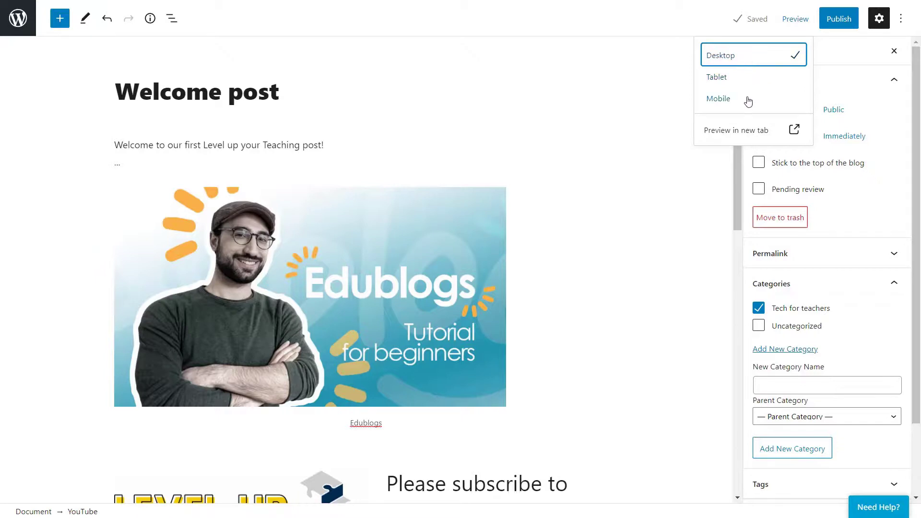
{"action": "left_click", "coordinate": [747, 79]}
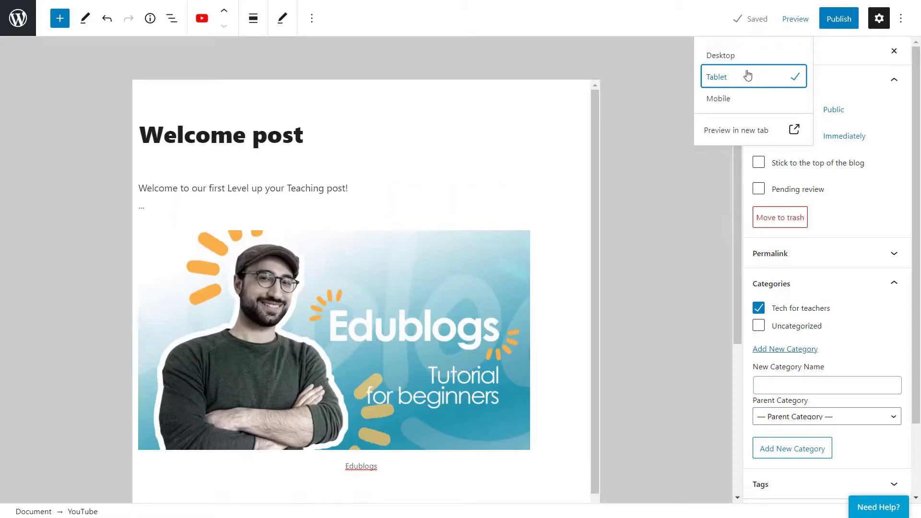
{"action": "scroll", "coordinate": [557, 242], "scroll_direction": "down", "scroll_amount": 6}
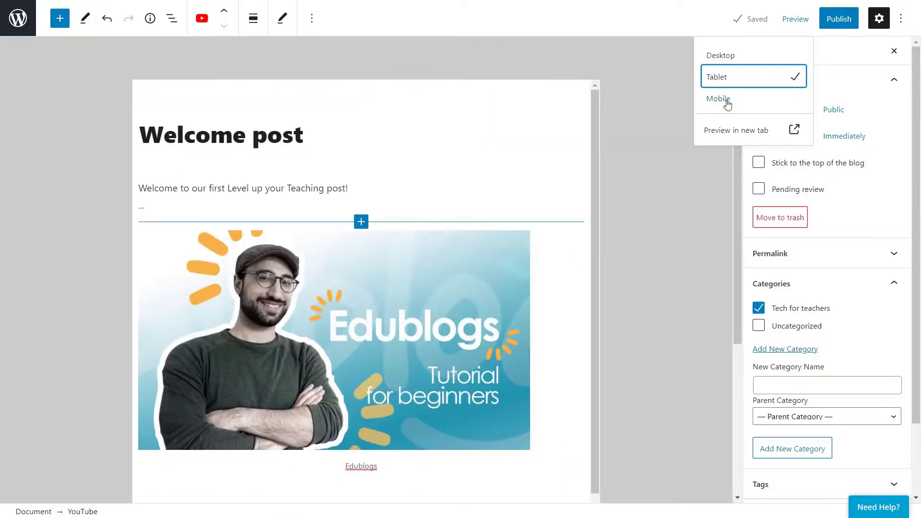
Check the post at mobile width, then restore the desktop-width preview.
{"action": "left_click", "coordinate": [722, 99]}
{"action": "scroll", "coordinate": [460, 251], "scroll_direction": "down", "scroll_amount": 5}
{"action": "scroll", "coordinate": [449, 267], "scroll_direction": "down", "scroll_amount": 3}
{"action": "scroll", "coordinate": [449, 267], "scroll_direction": "up", "scroll_amount": 5}
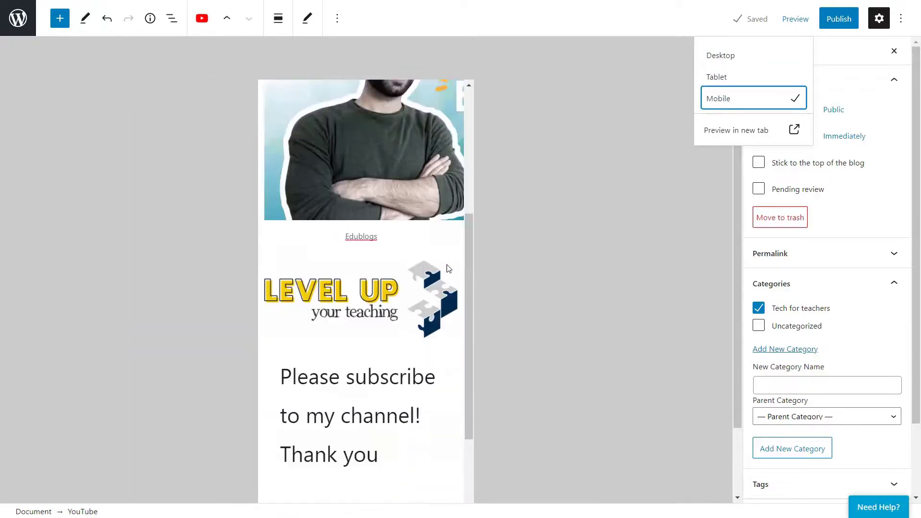
{"action": "left_click", "coordinate": [721, 56]}
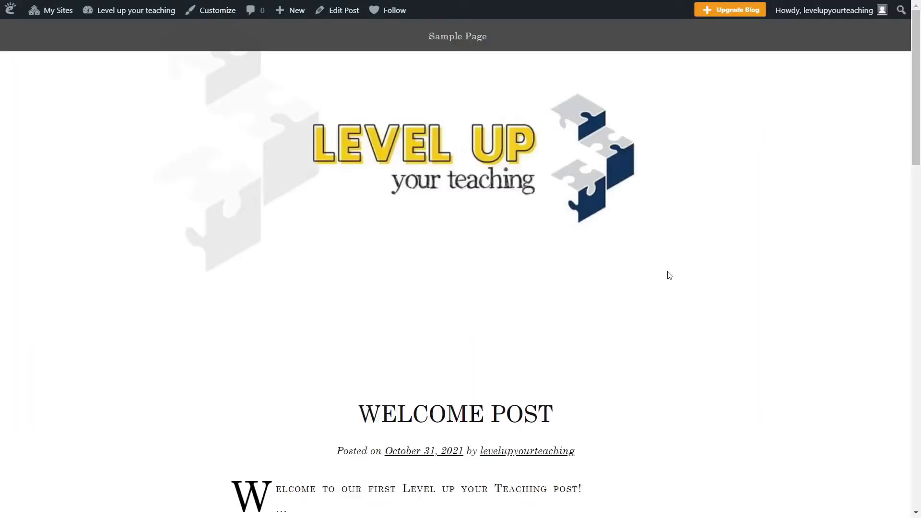
{"action": "scroll", "coordinate": [669, 279], "scroll_direction": "down", "scroll_amount": 3}
{"action": "scroll", "coordinate": [668, 280], "scroll_direction": "down", "scroll_amount": 7}
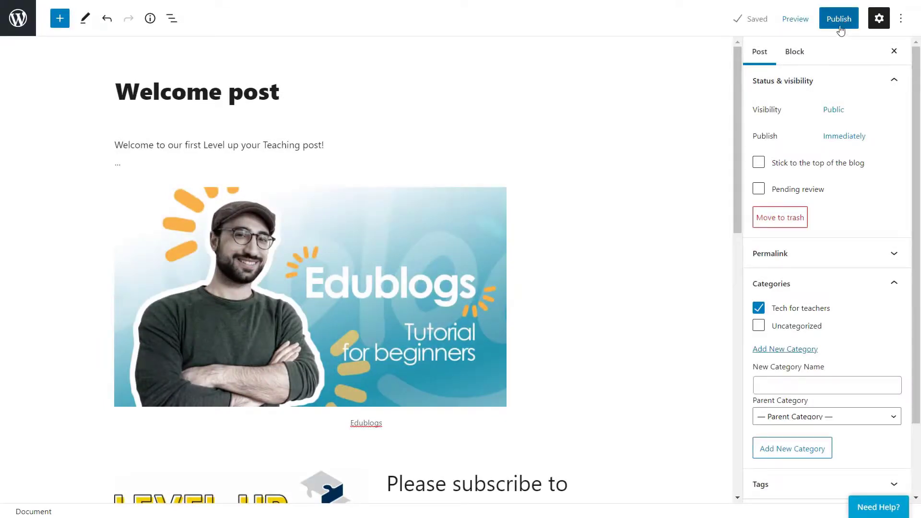
Publish the Welcome post publicly and immediately, confirming in the pre-publish panel.
{"action": "left_click", "coordinate": [840, 26]}
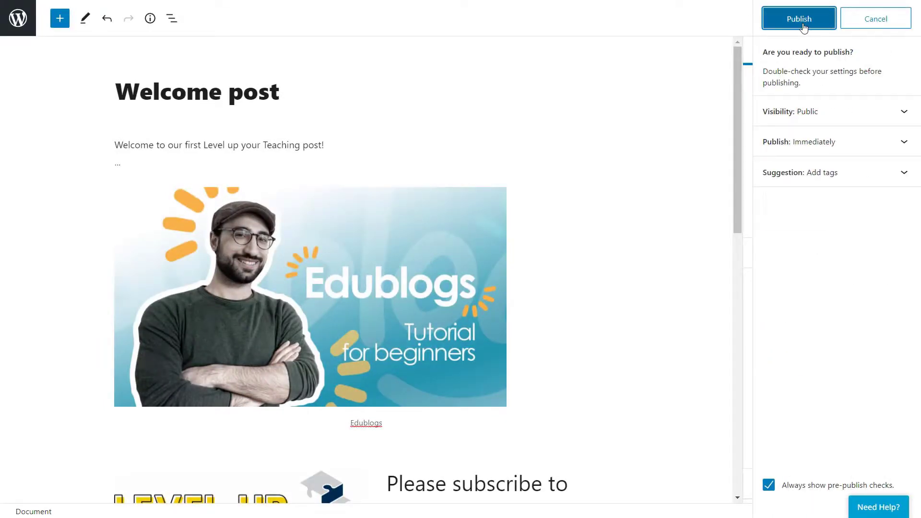
{"action": "left_click", "coordinate": [800, 19]}
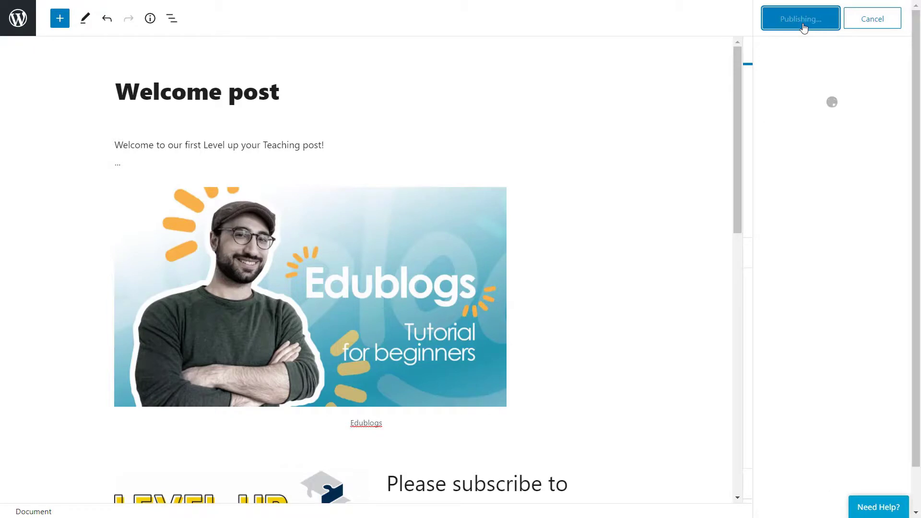